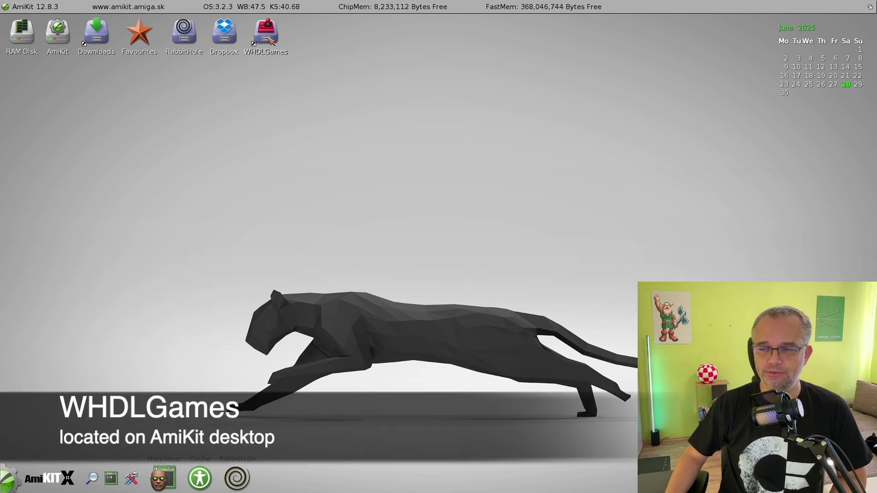
Open the WHDLGames drawer and peek into its W, T and X letter folders.
double_click(268, 40)
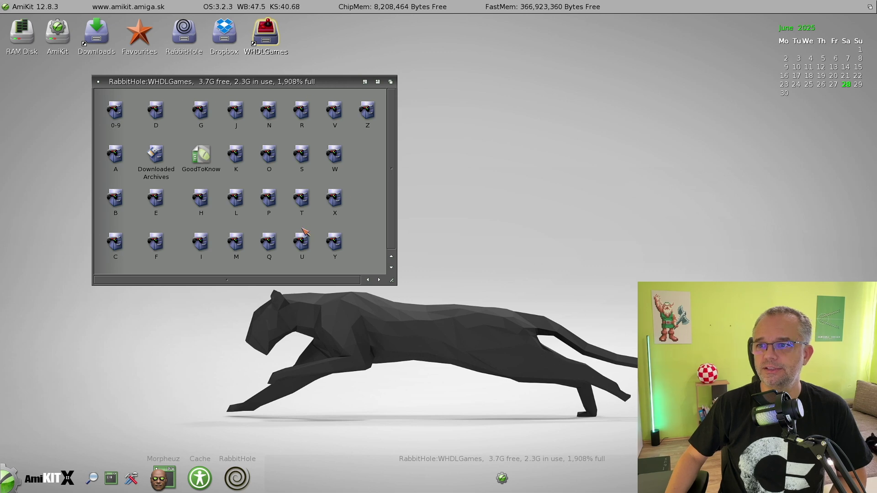
double_click(336, 158)
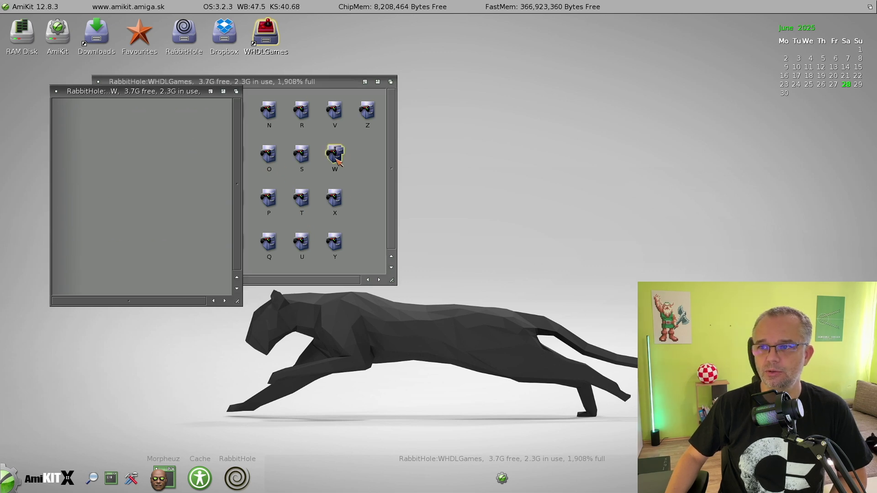
double_click(301, 199)
double_click(335, 199)
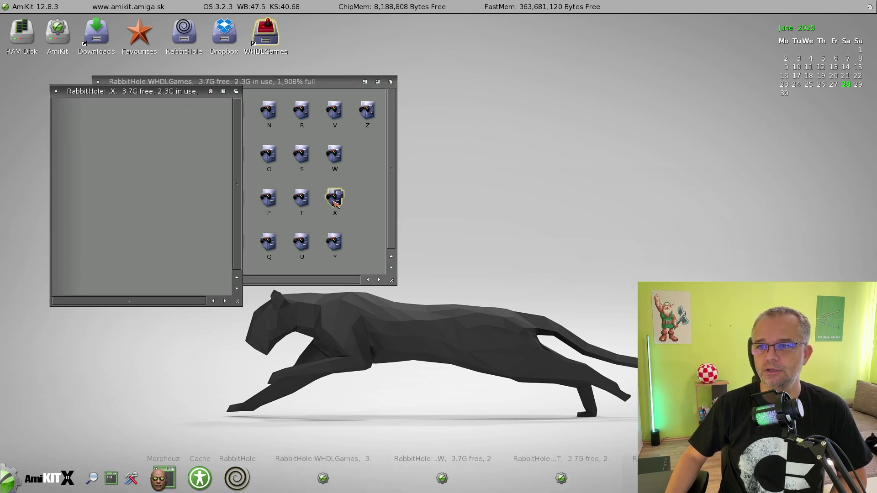
Close the X, T and W folder windows, leaving only WHDLGames open.
click(56, 92)
click(55, 92)
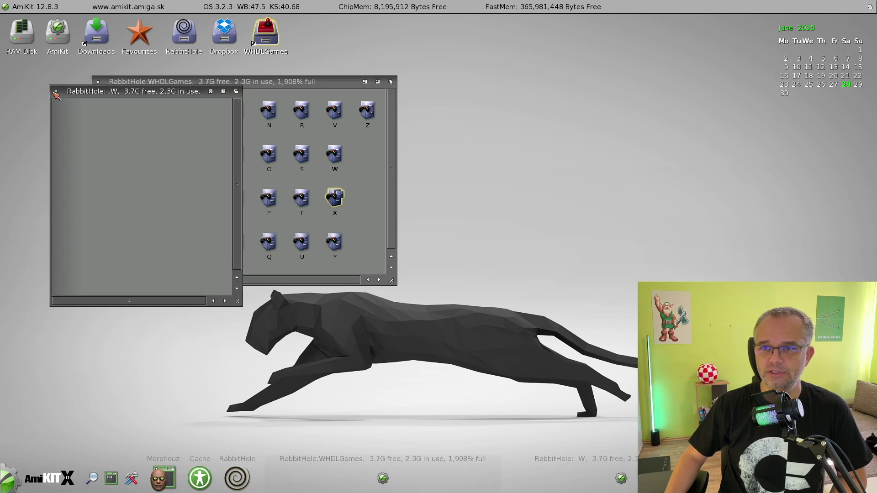
click(56, 92)
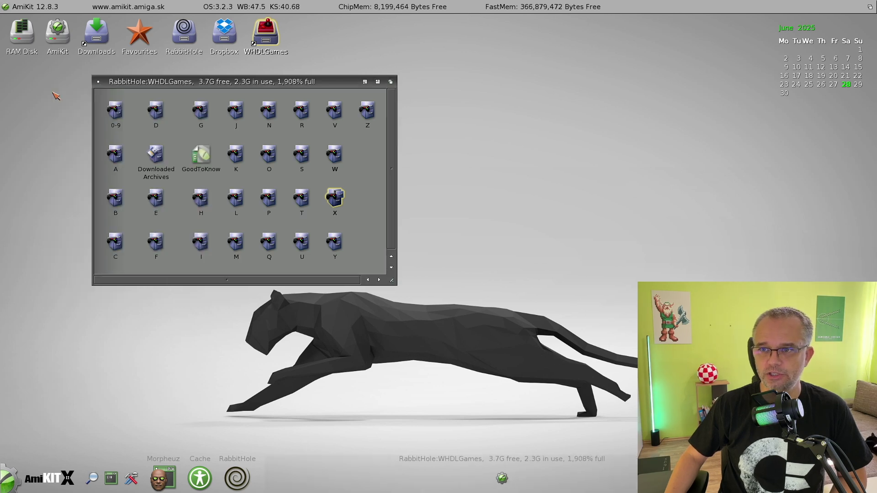
Open Downloaded Archives and arrange its widened window beside the WHDLGames window.
double_click(156, 154)
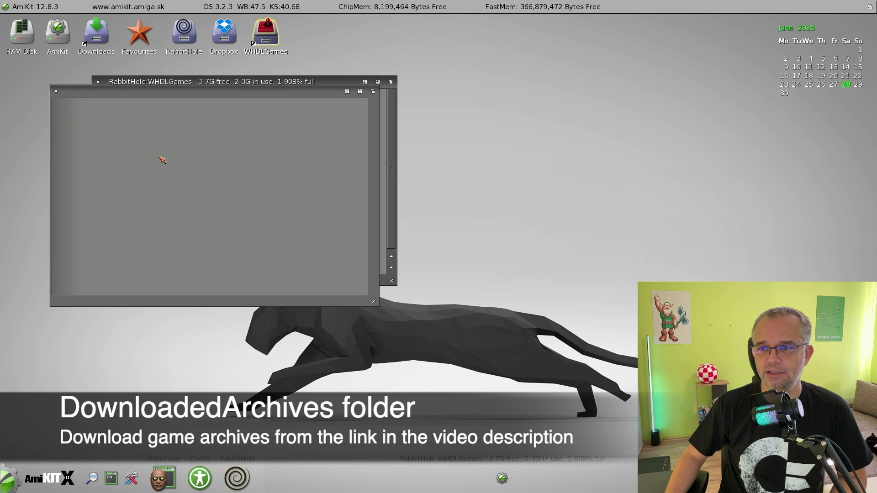
drag(147, 97, 399, 119)
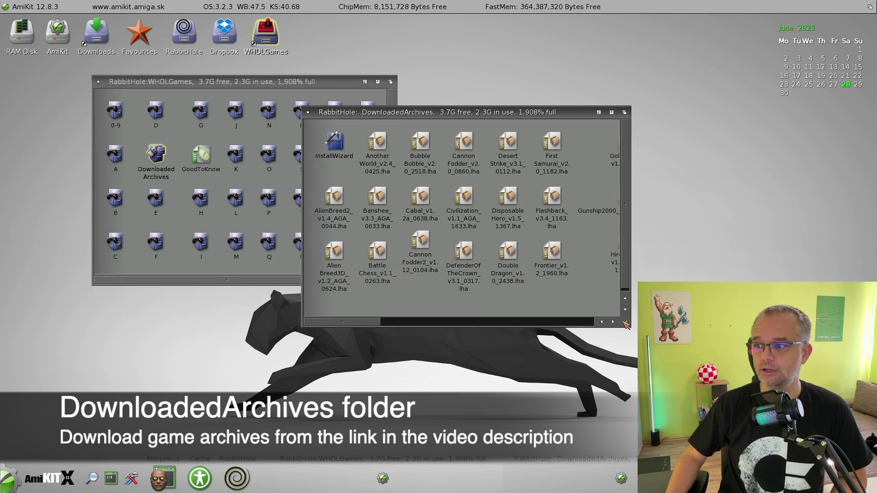
drag(625, 322, 739, 323)
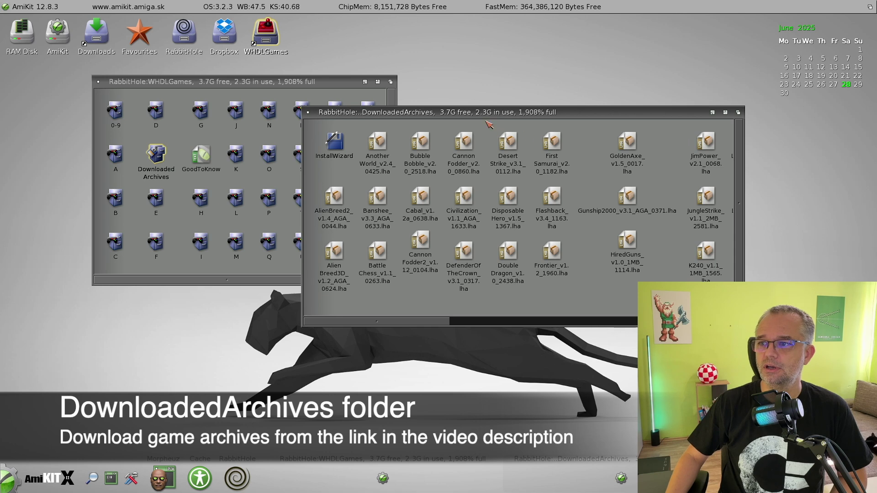
drag(486, 114, 607, 129)
mouse_move(538, 338)
mouse_down()
mouse_move(713, 340)
mouse_move(539, 338)
mouse_up()
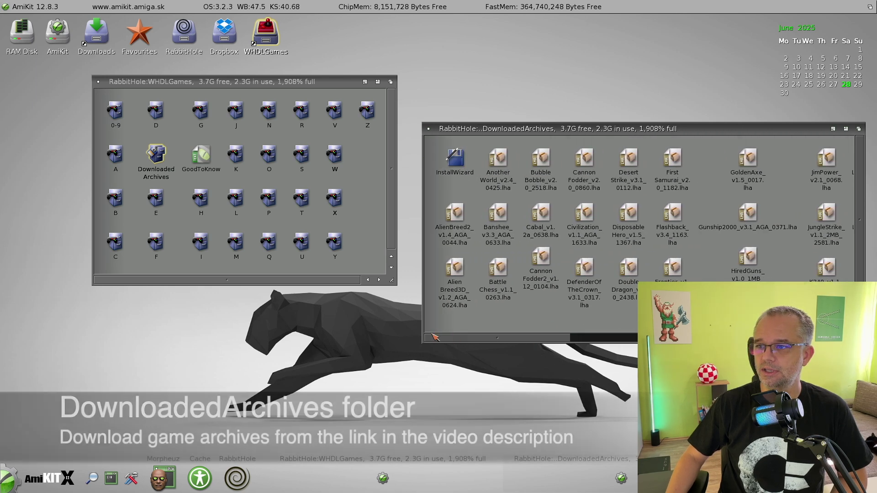
drag(279, 82, 213, 92)
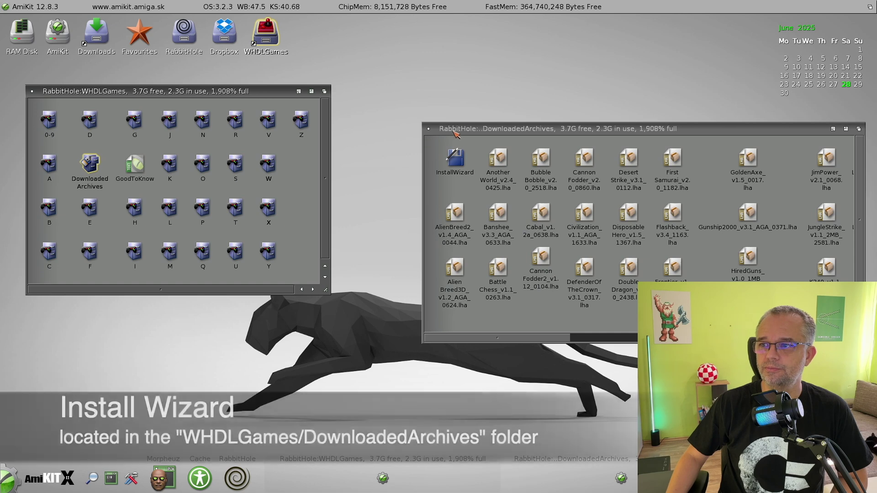
drag(454, 130, 385, 118)
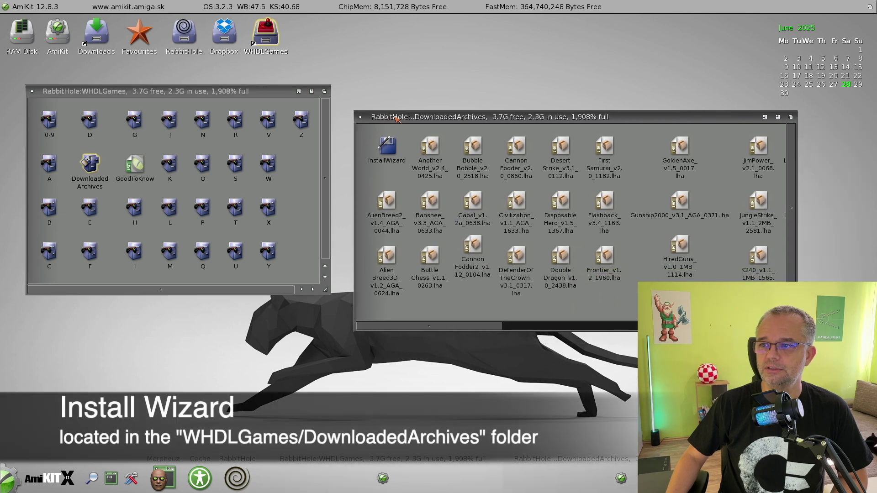
Start the WHDLoad InstallWizard and run Scan & Install on the downloaded .lha archives.
double_click(386, 146)
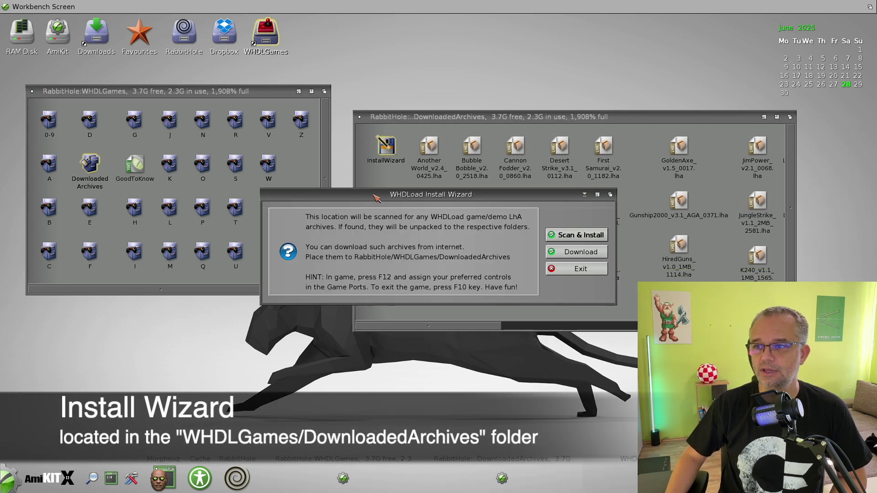
drag(374, 196, 195, 224)
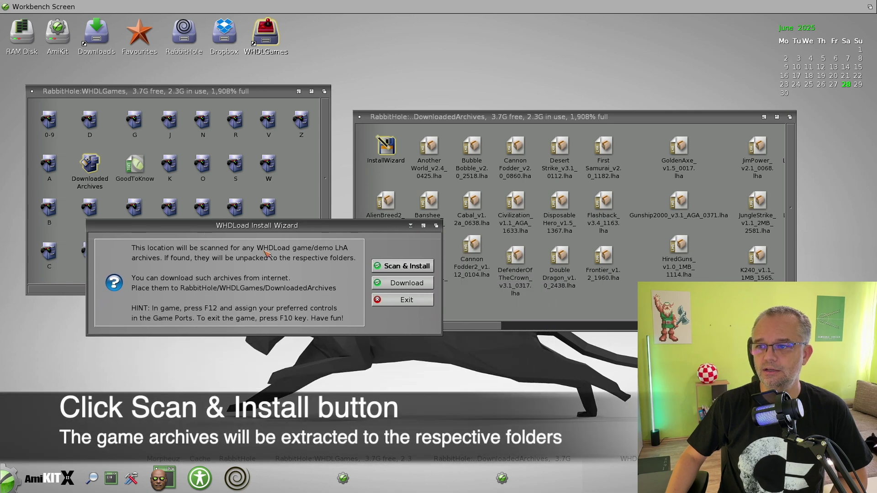
drag(525, 117, 587, 117)
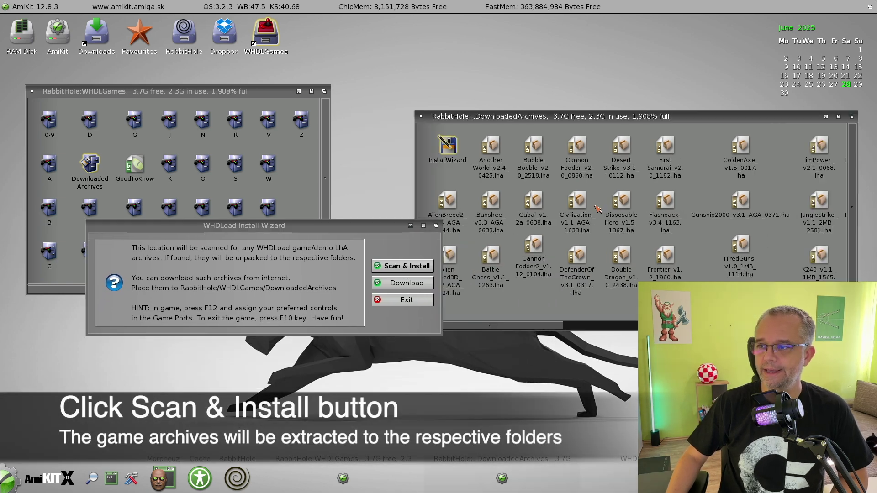
click(400, 267)
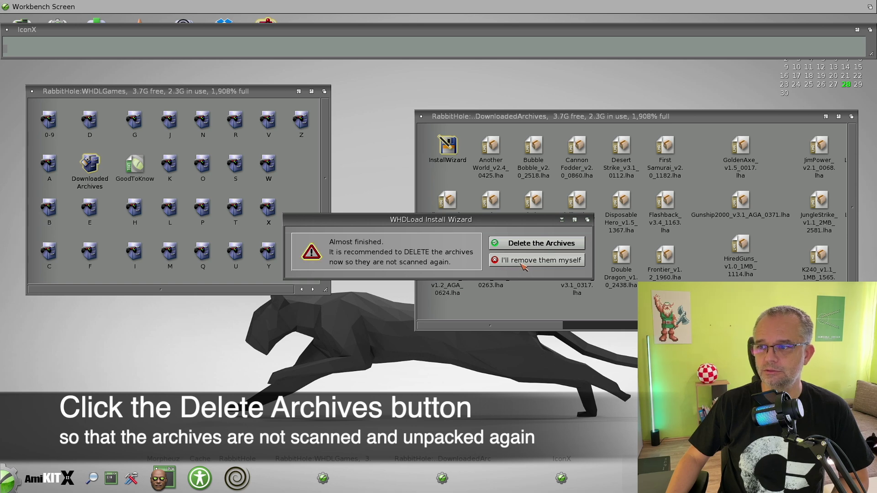
Finish the wizard with Delete the Archives, then shift the WHDLGames window right and down.
drag(413, 222, 406, 253)
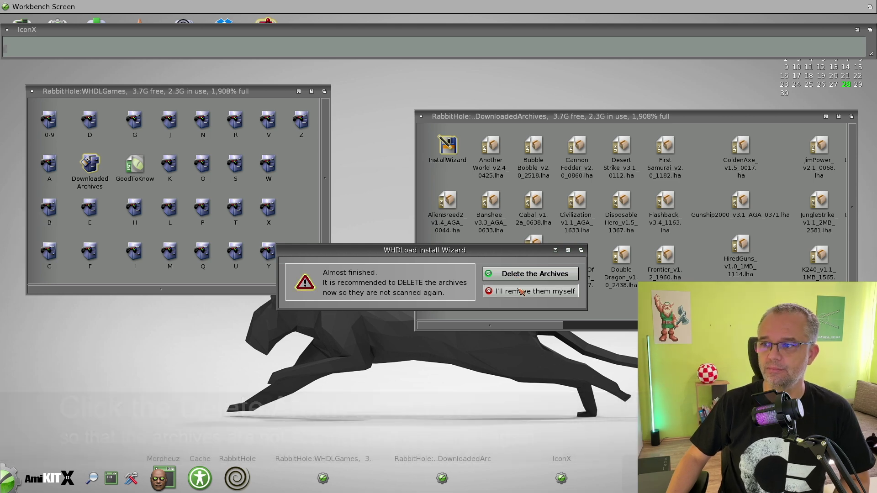
click(518, 274)
drag(221, 105, 286, 126)
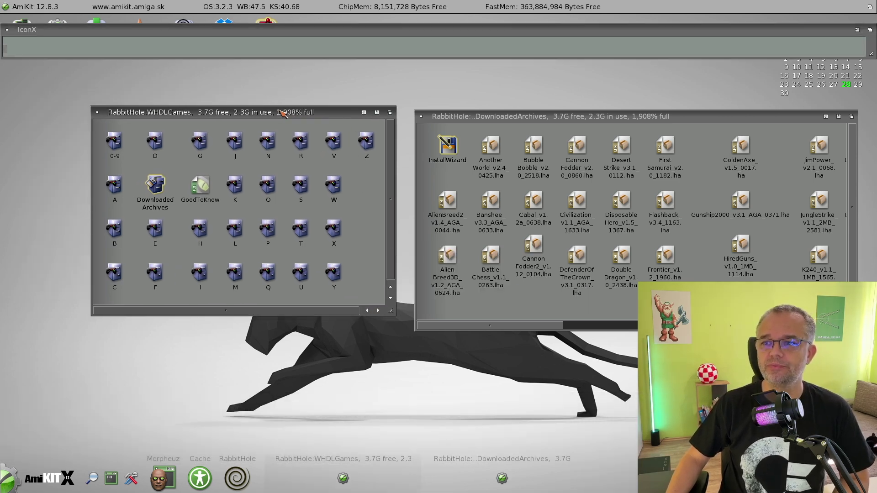
Open the S letter folder, enlarged beside WHDLGames, with Superfrog moved clear of other icons.
double_click(299, 188)
drag(140, 94, 355, 113)
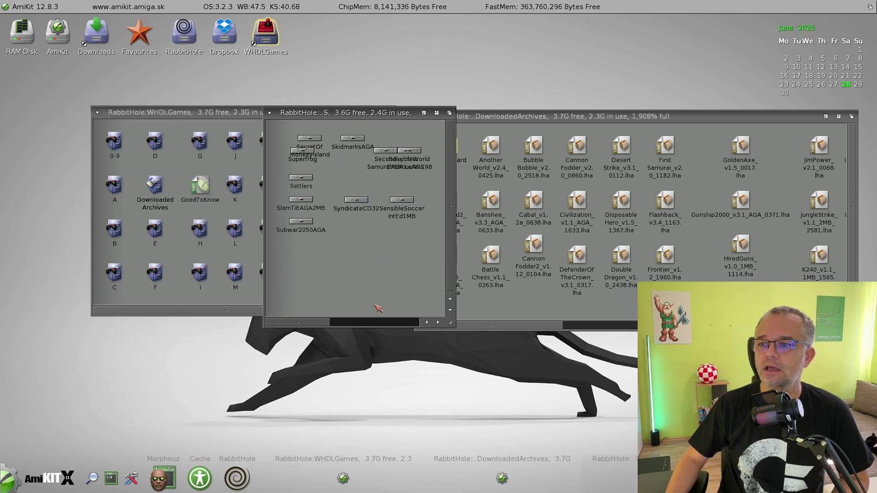
drag(451, 326, 635, 355)
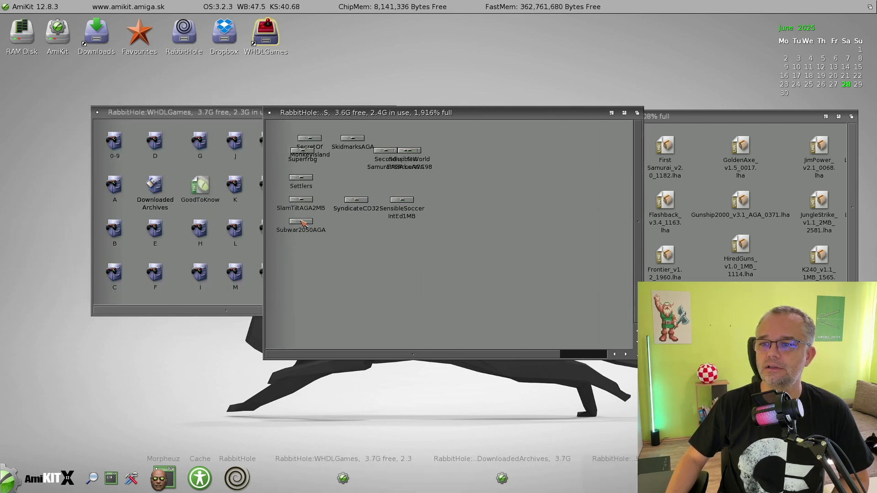
drag(301, 160, 466, 189)
Open the Superfrog drawer and launch the Superfrog game from it.
double_click(466, 185)
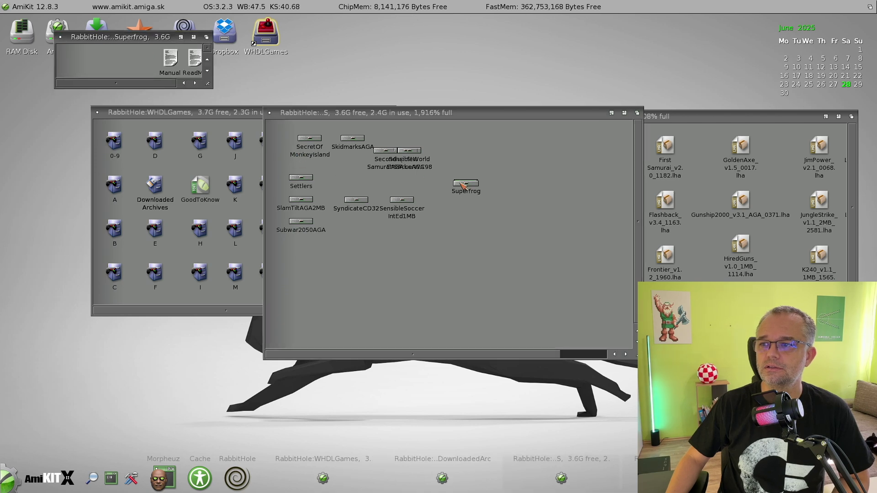
drag(208, 83, 197, 155)
drag(97, 38, 344, 233)
double_click(308, 265)
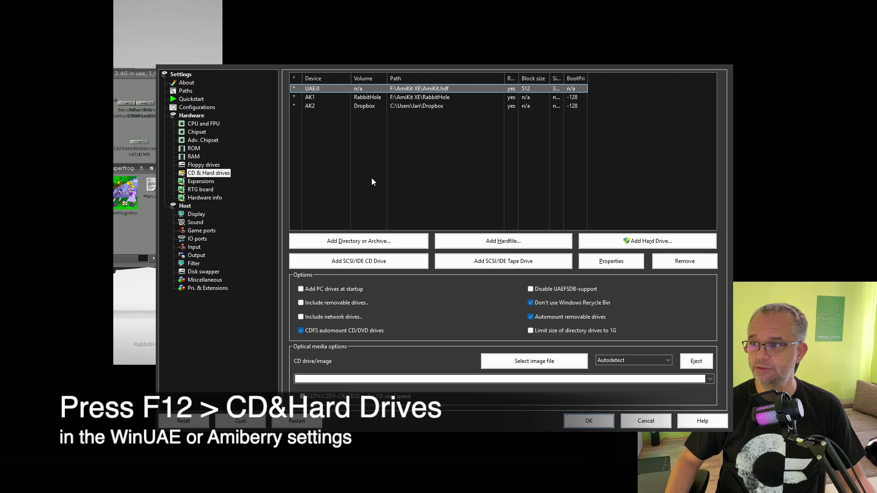
Show CD & Hard drives and select RabbitHole, mapped to F:\AmiKit XE\RabbitHole.
click(212, 177)
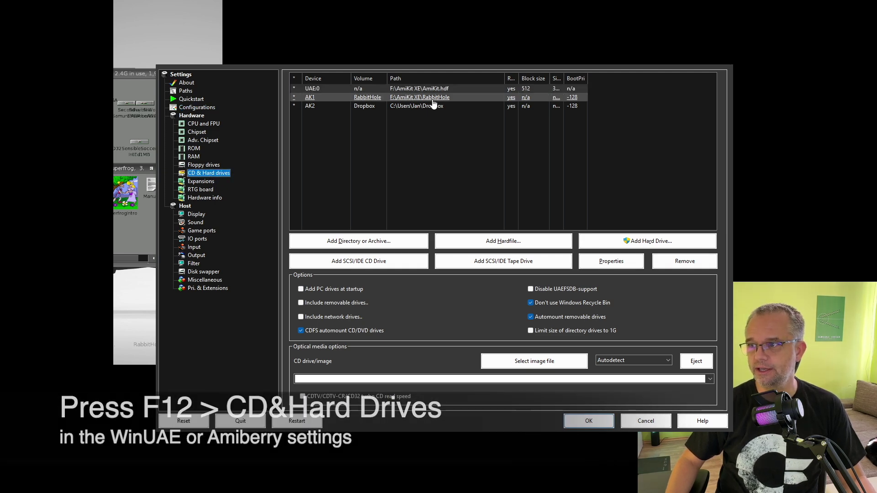
click(433, 97)
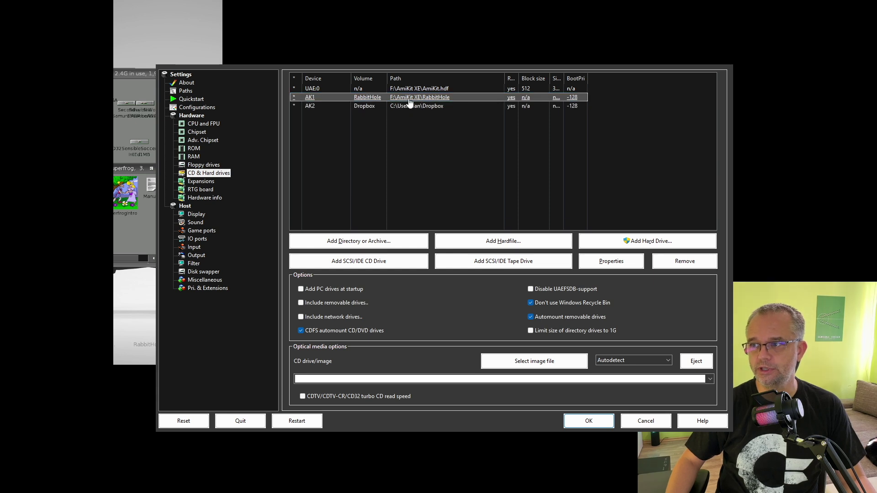